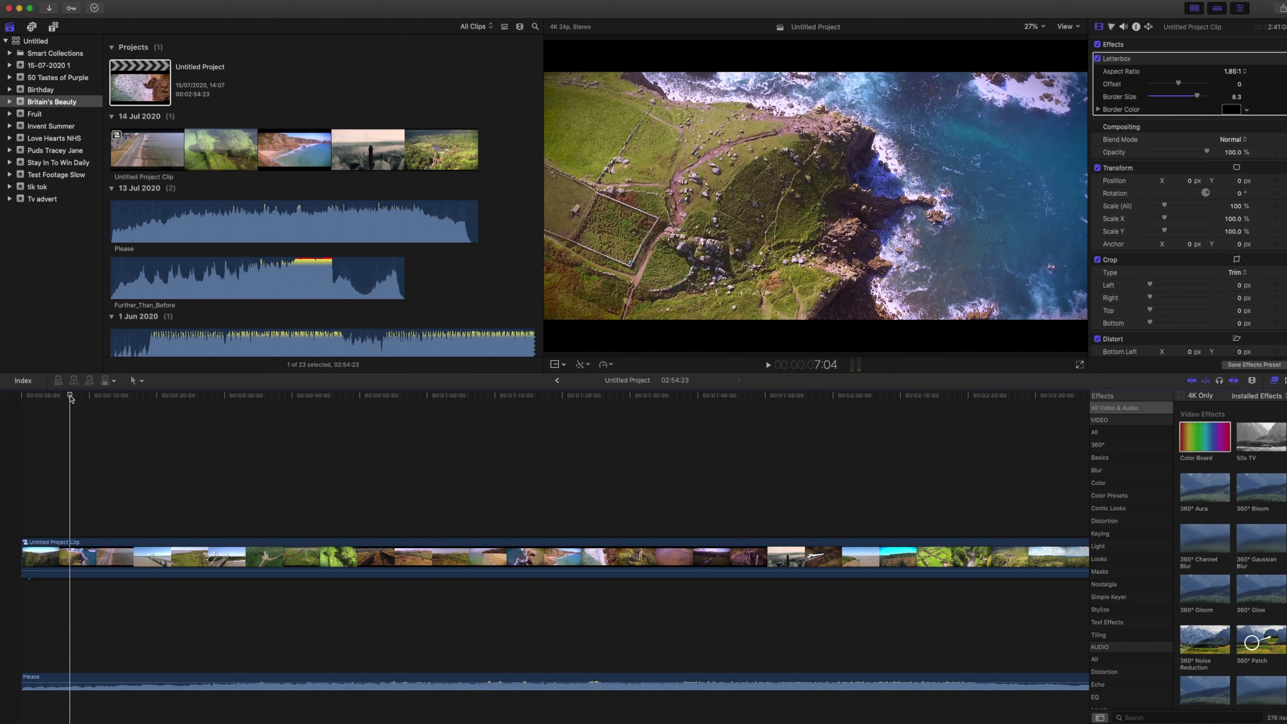
Play back the Britain's Beauty project from about 8 seconds in.
{"action": "left_click_drag", "start_coordinate": [71, 398], "coordinate": [79, 399]}
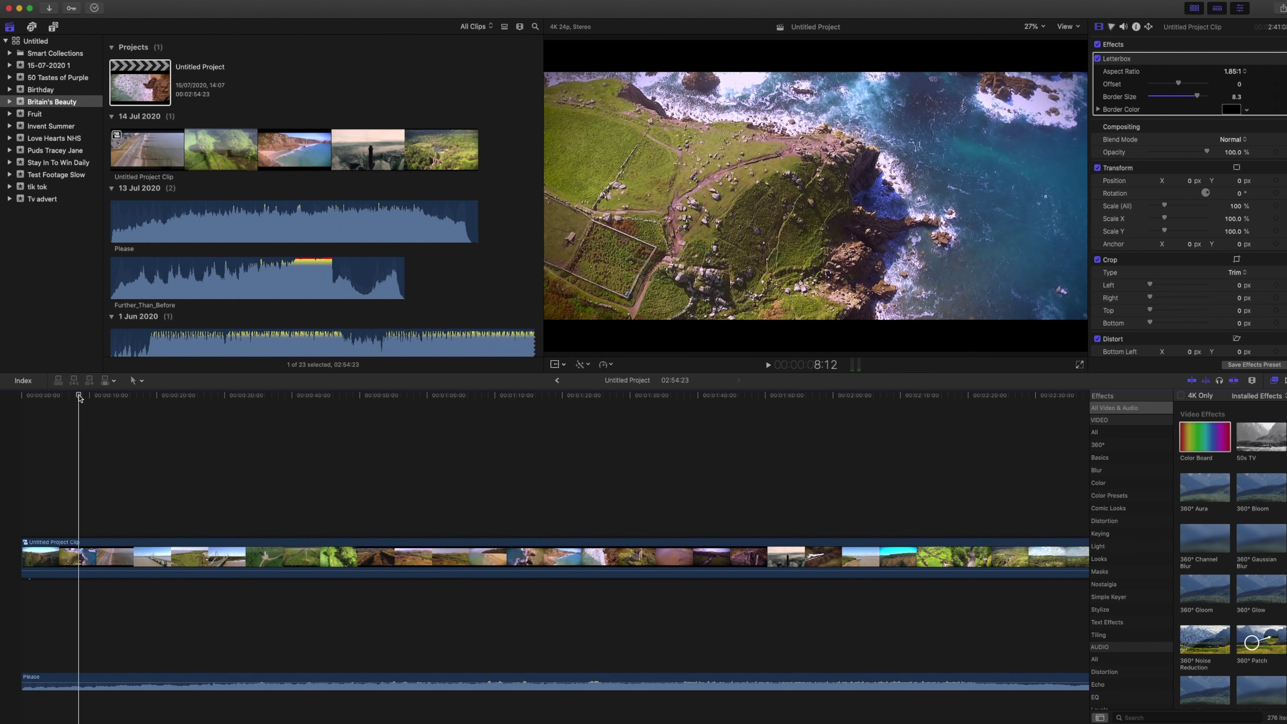
{"action": "key", "text": "space"}
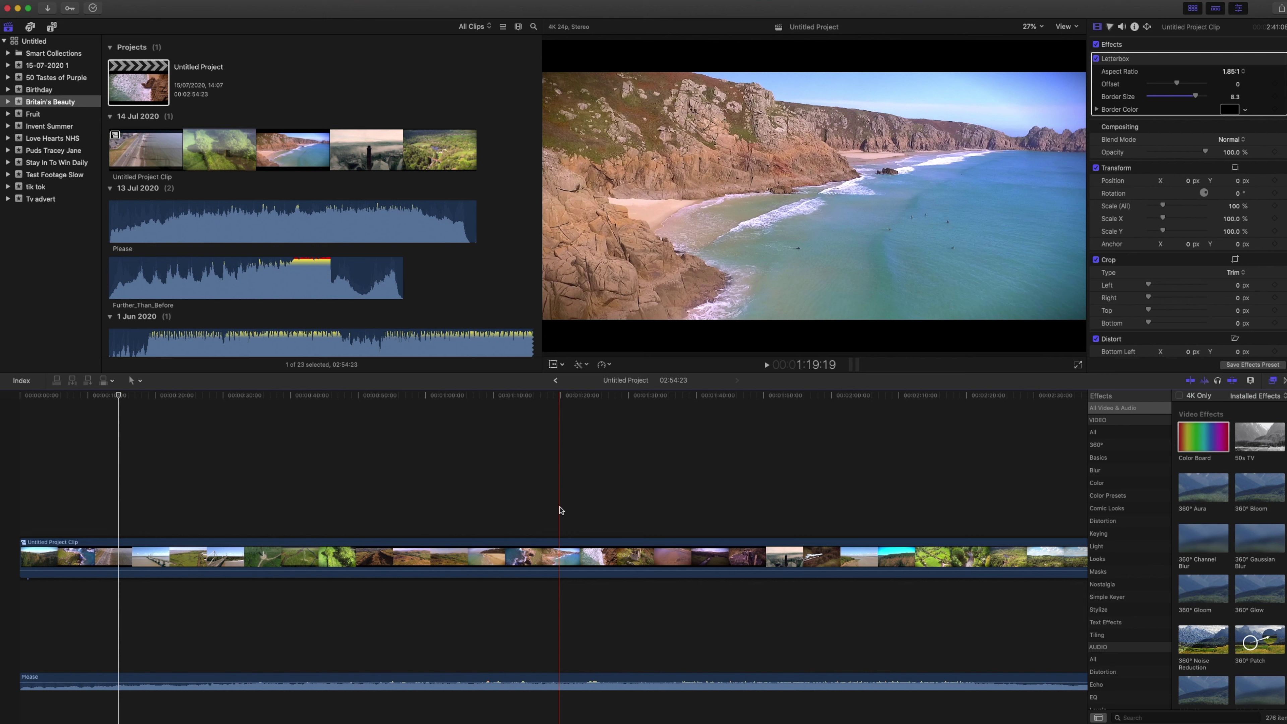
Create a new event named Test in the Untitled library, including a new 4K 3840x2160 24p project.
{"action": "left_click", "coordinate": [35, 41]}
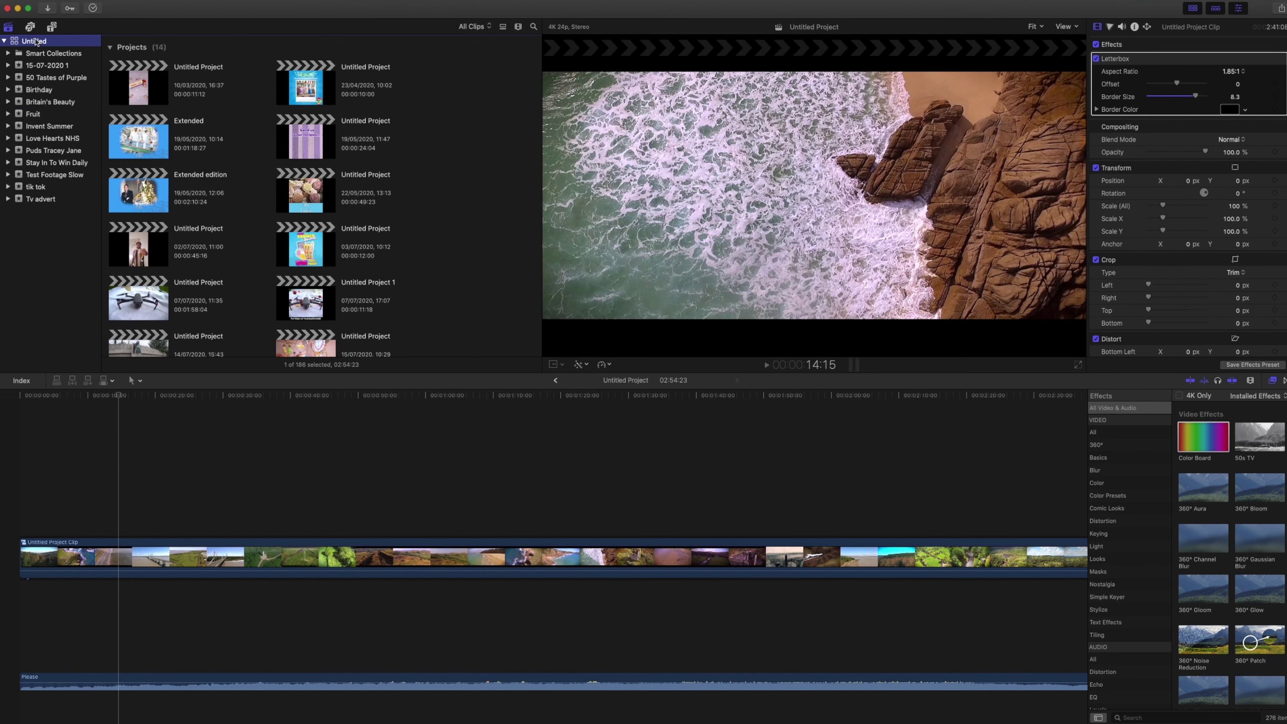
{"action": "left_click", "coordinate": [84, 0]}
{"action": "mouse_move", "coordinate": [101, 6]}
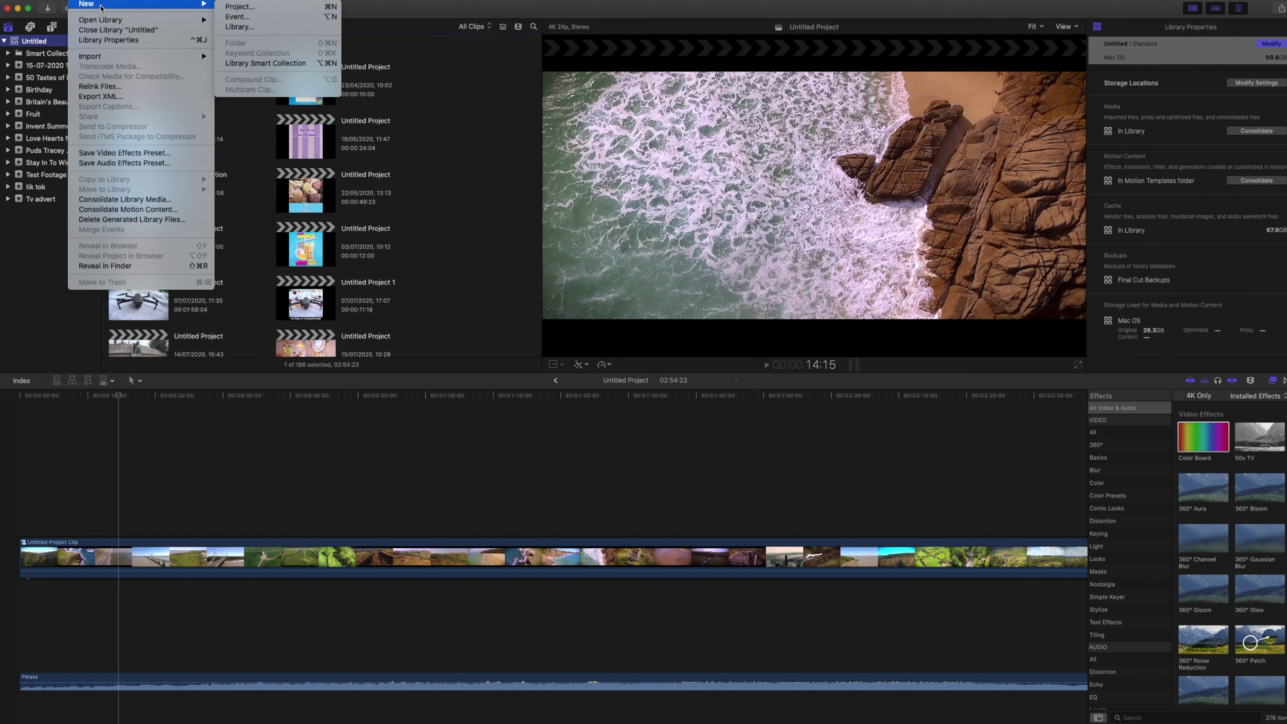
{"action": "left_click", "coordinate": [234, 16]}
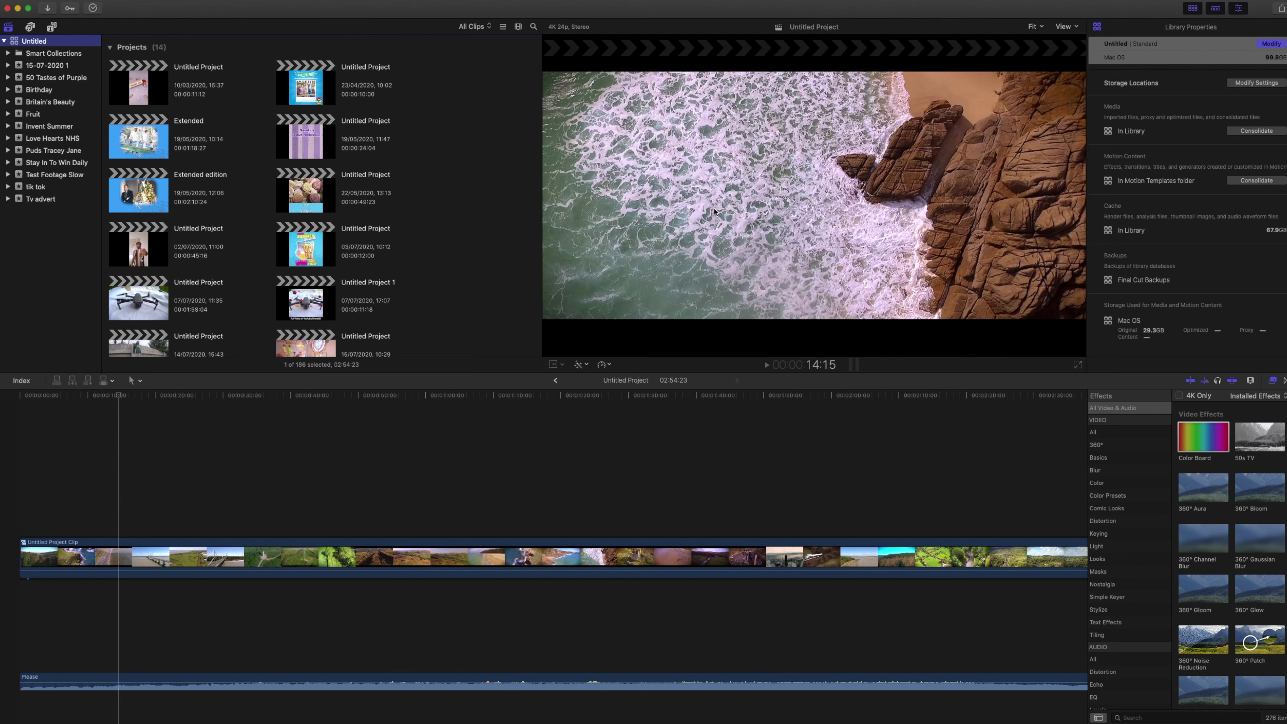
{"action": "left_click", "coordinate": [615, 99]}
{"action": "left_click", "coordinate": [615, 99]}
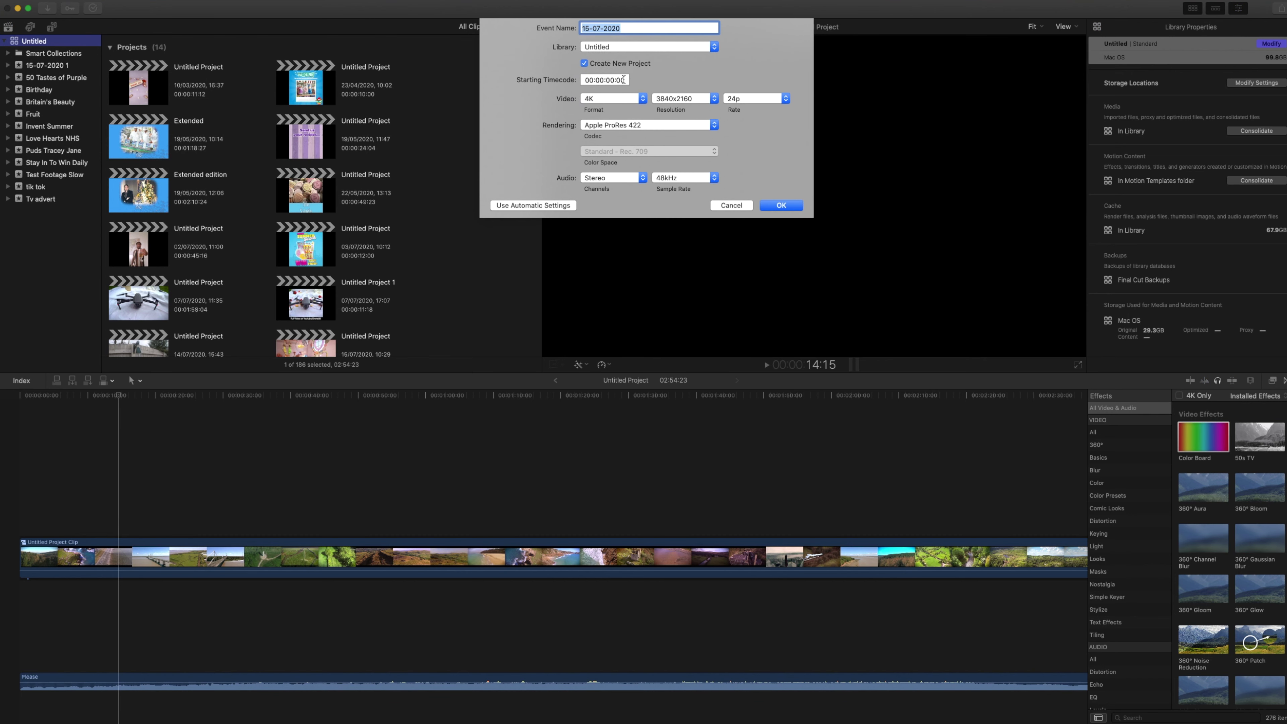
{"action": "type", "text": "Test"}
{"action": "left_click", "coordinate": [773, 204]}
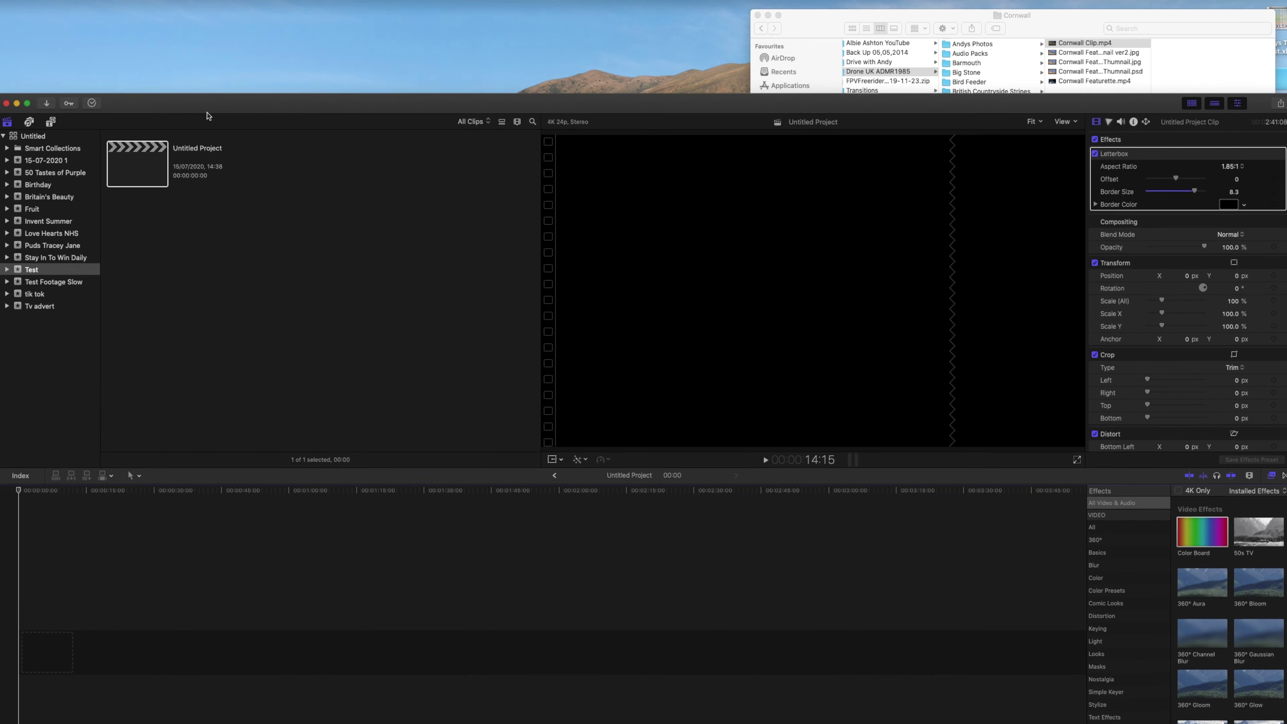
Import Cornwall Clip.mp4 from the Cornwall folder into the new project's timeline and play it through.
{"action": "left_click_drag", "start_coordinate": [207, 115], "coordinate": [205, 170]}
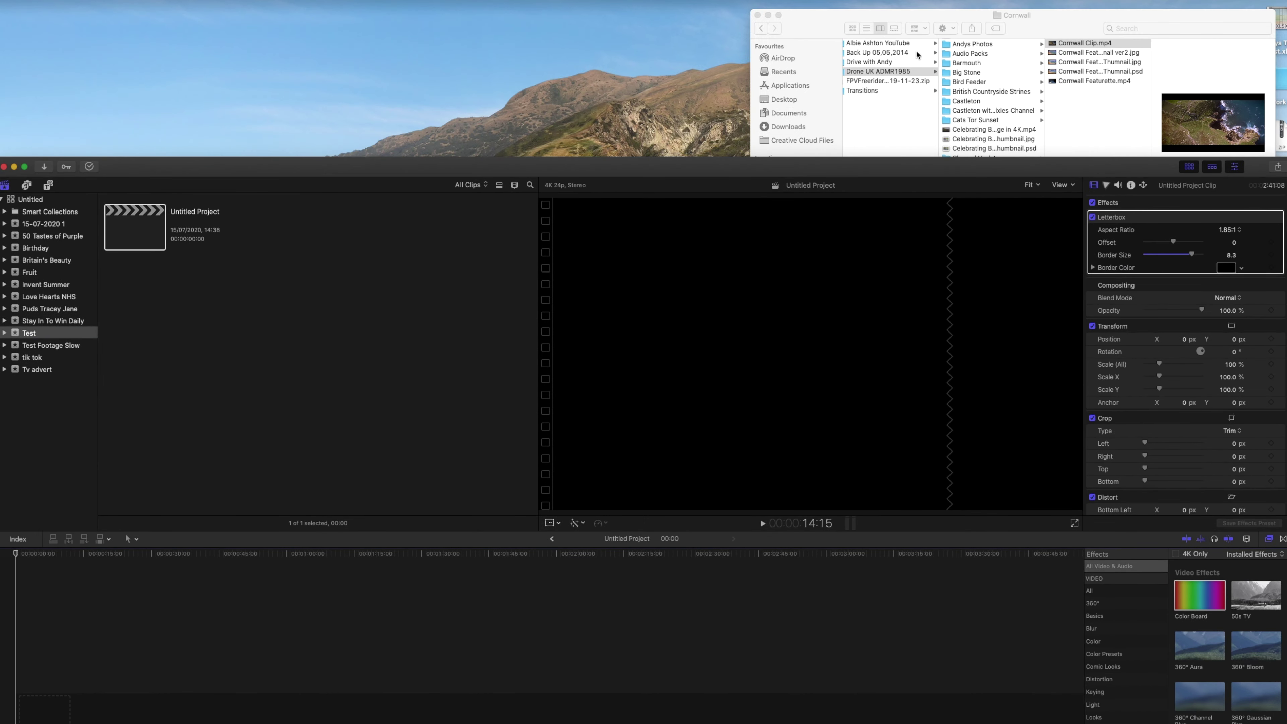
{"action": "left_click_drag", "start_coordinate": [1045, 27], "coordinate": [288, 387]}
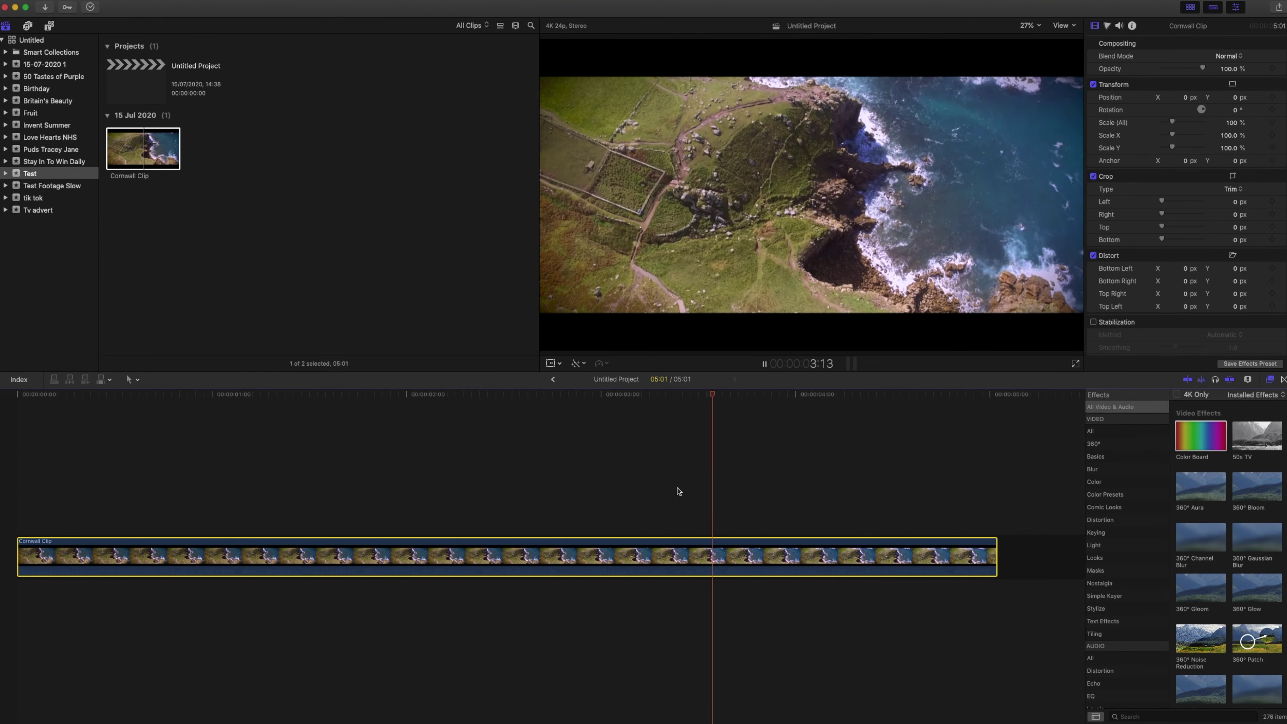
{"action": "key", "text": "space"}
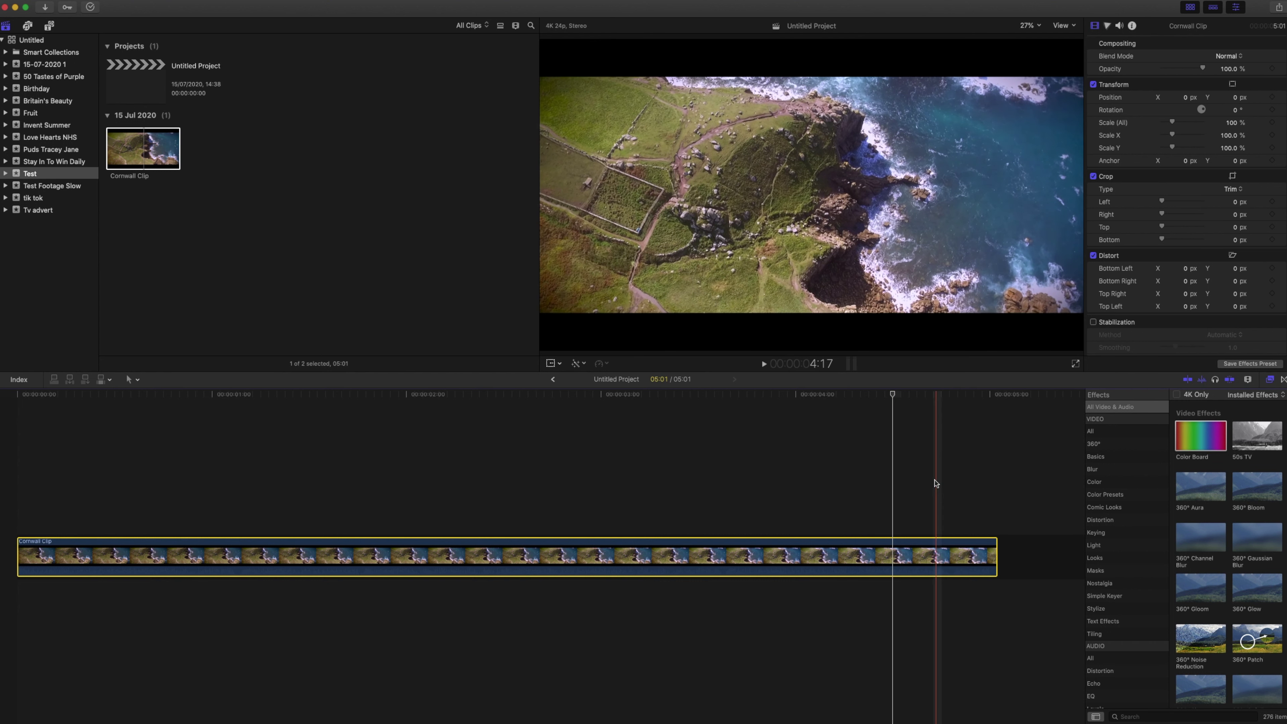
{"action": "left_click", "coordinate": [946, 552]}
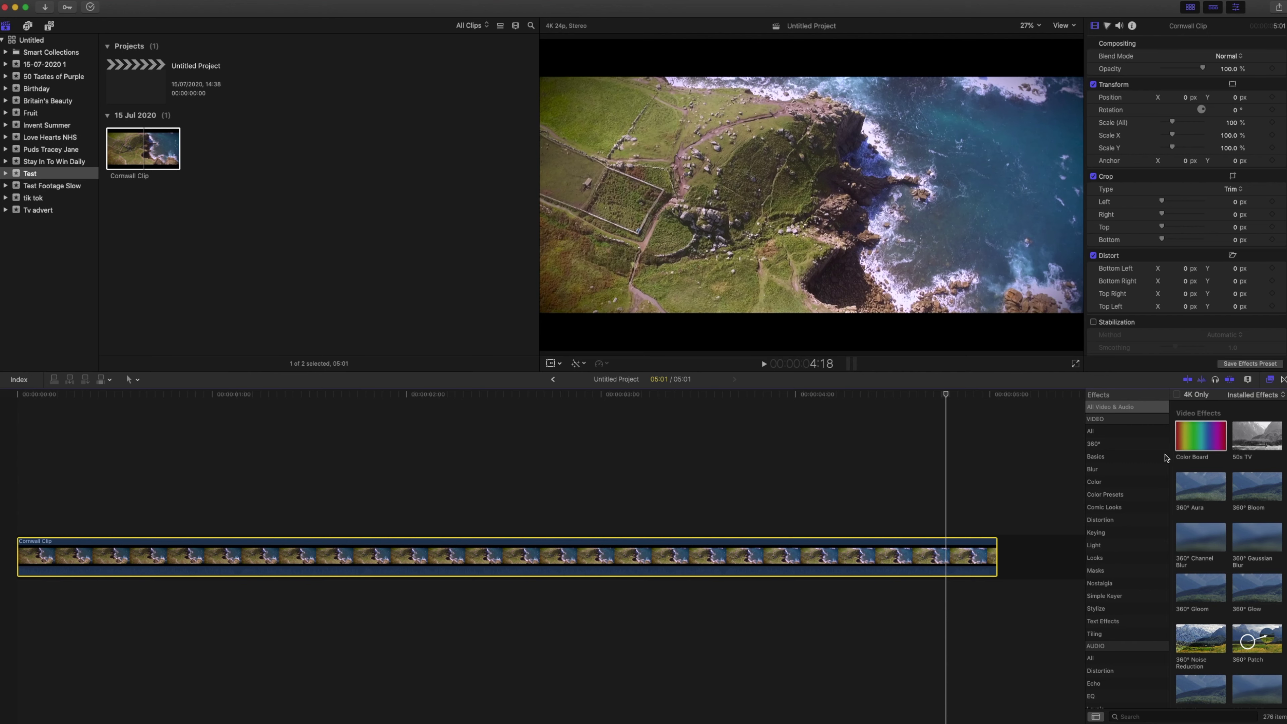
Apply the Sharpen effect to the Cornwall clip and park the playhead at 2:08.
{"action": "scroll", "coordinate": [1272, 470], "scroll_direction": "down", "scroll_amount": 15}
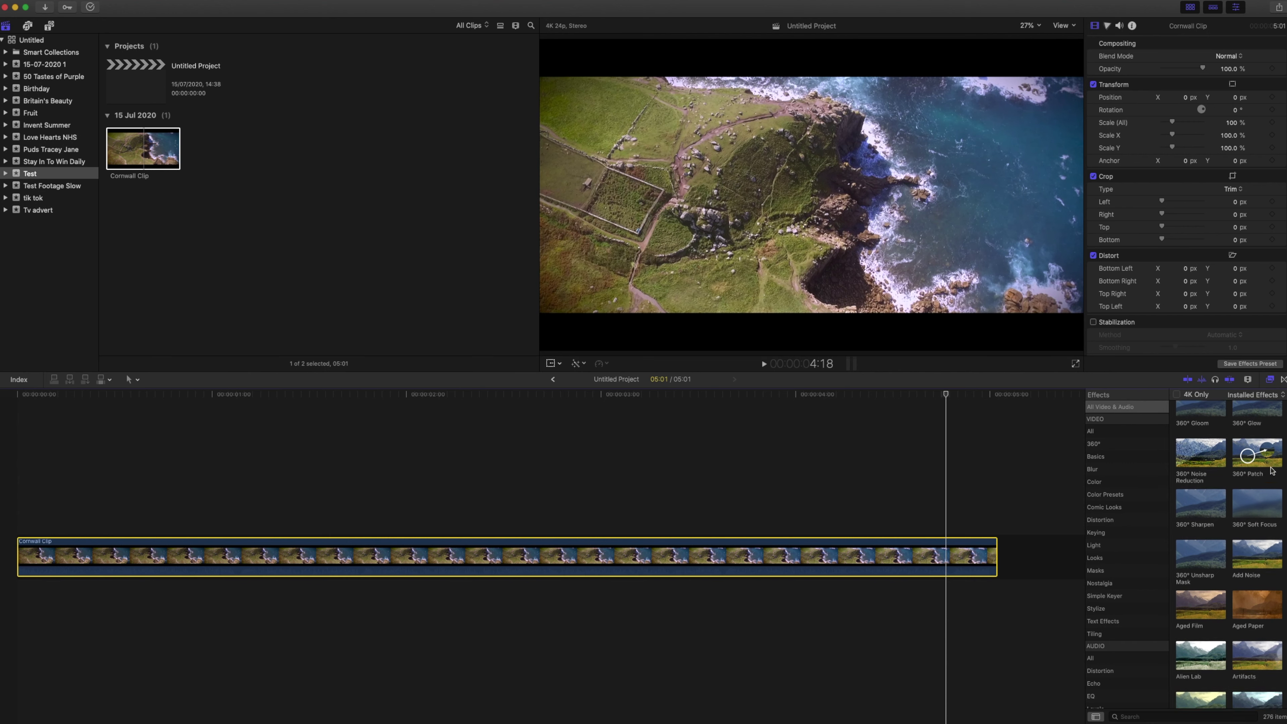
{"action": "scroll", "coordinate": [1270, 470], "scroll_direction": "down", "scroll_amount": 15}
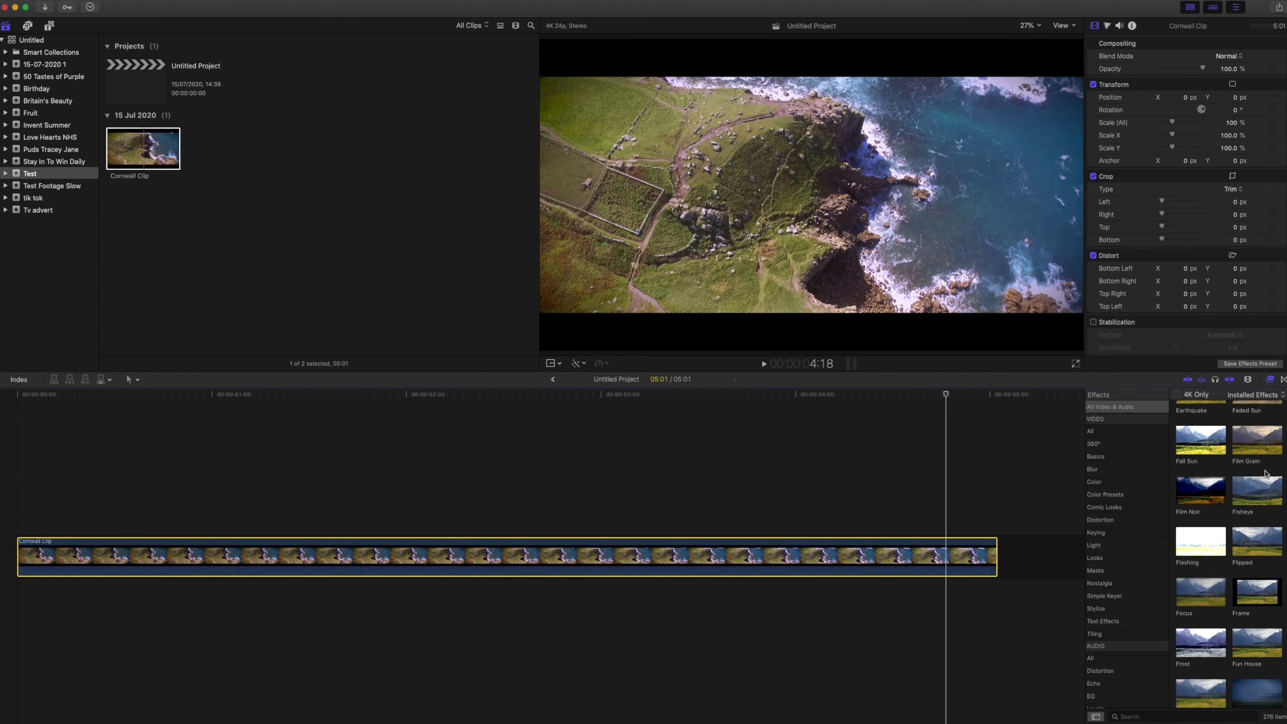
{"action": "scroll", "coordinate": [1264, 472], "scroll_direction": "down", "scroll_amount": 15}
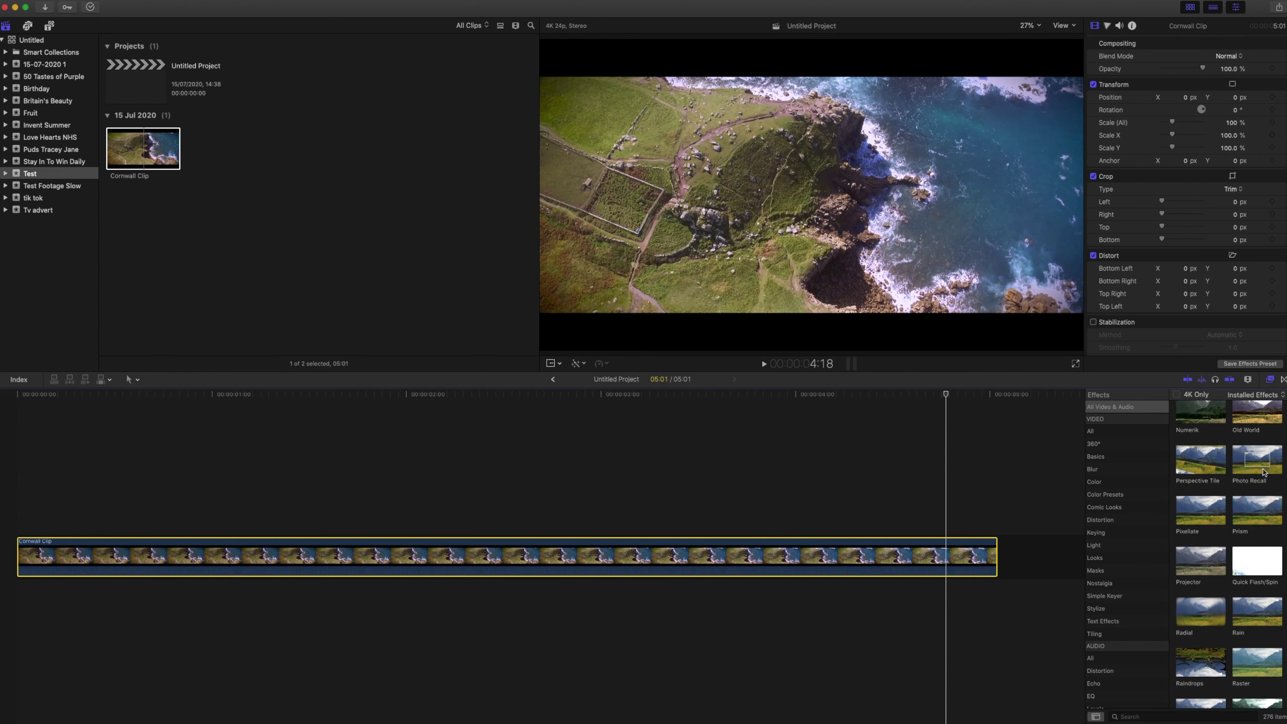
{"action": "scroll", "coordinate": [1261, 472], "scroll_direction": "down", "scroll_amount": 10}
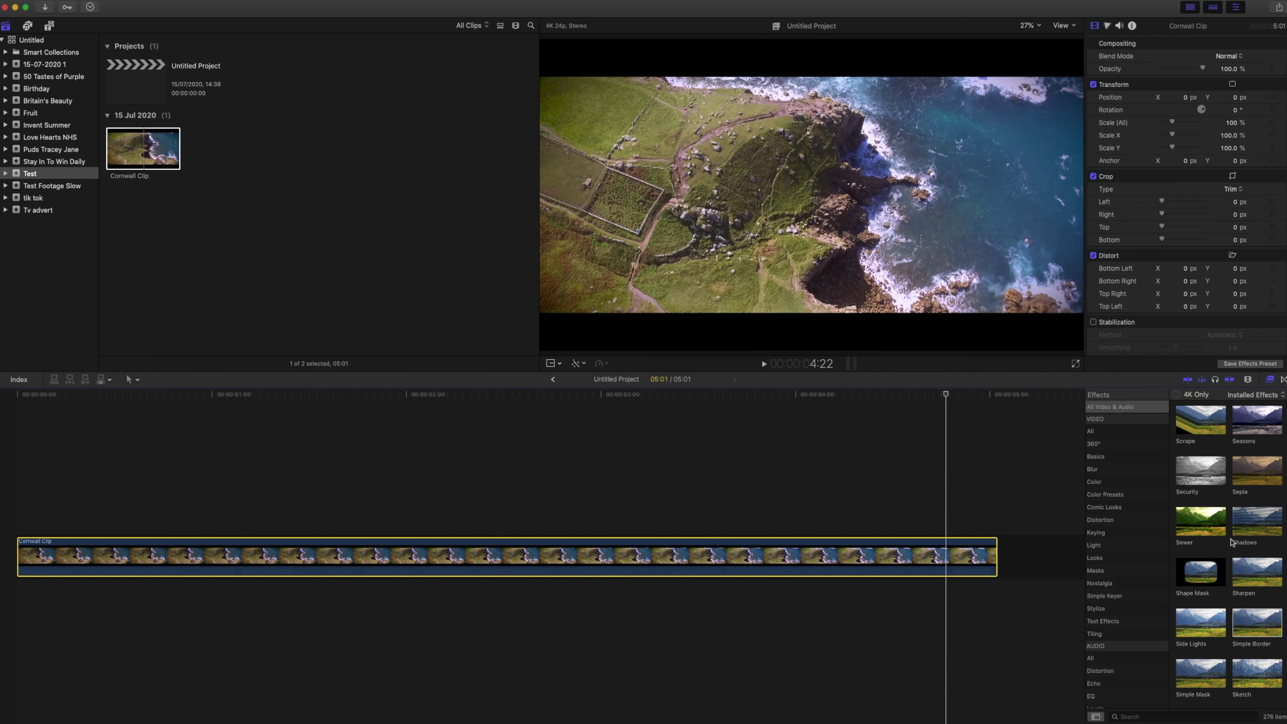
{"action": "scroll", "coordinate": [1233, 542], "scroll_direction": "down", "scroll_amount": 2}
{"action": "left_click_drag", "start_coordinate": [1232, 541], "coordinate": [469, 558]}
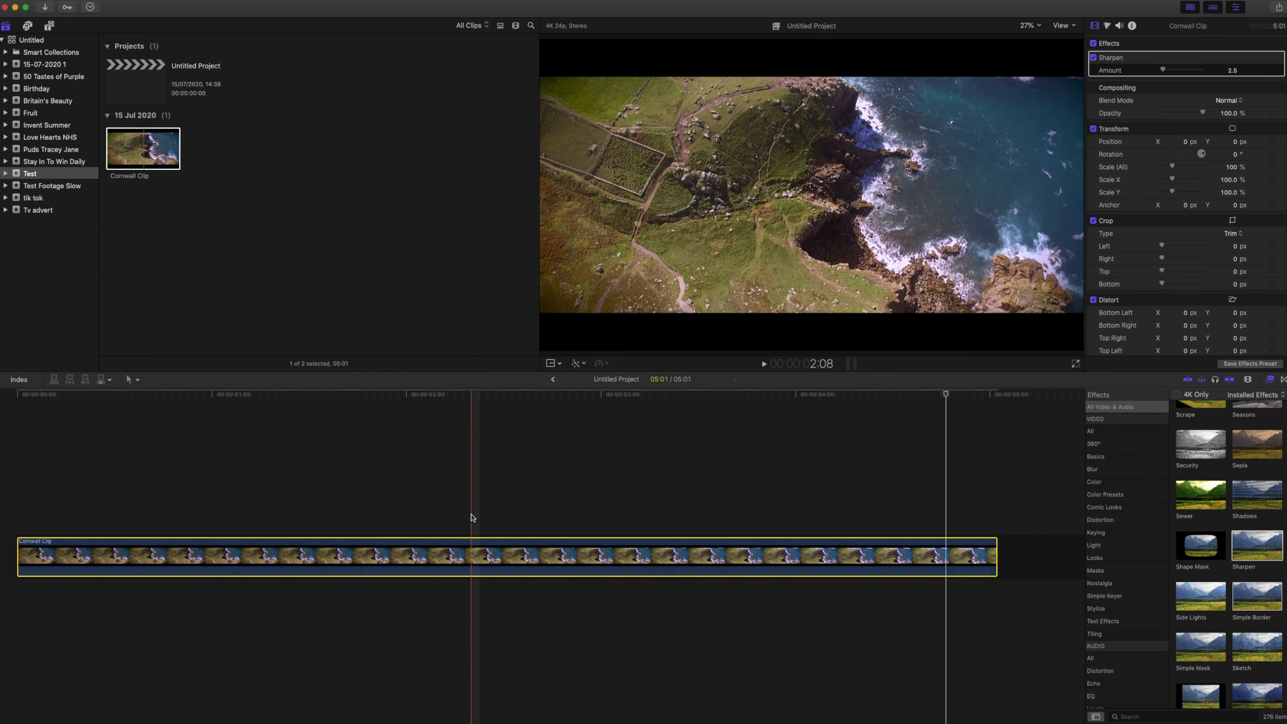
{"action": "left_click", "coordinate": [471, 549]}
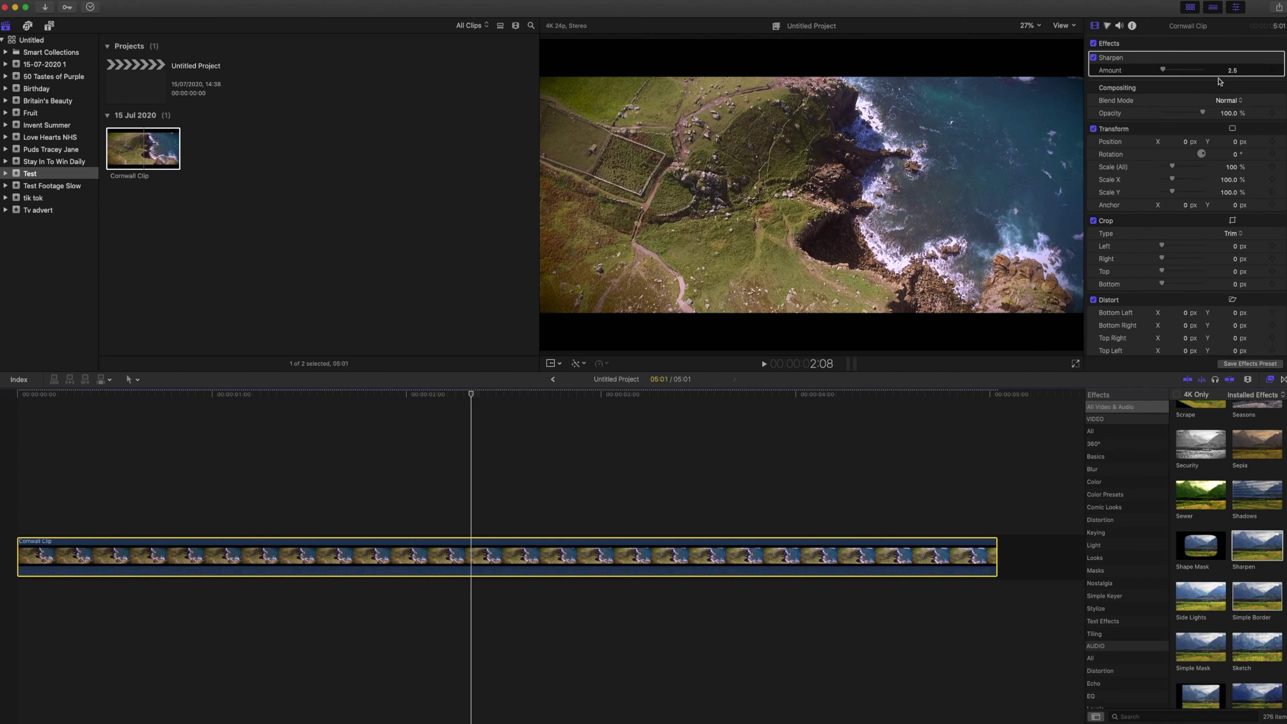
Set the Sharpen amount to 0 and inspect the cliffs and shoreline at 100% viewer zoom.
{"action": "mouse_move", "coordinate": [1162, 70]}
{"action": "left_mouse_down"}
{"action": "mouse_move", "coordinate": [1183, 71]}
{"action": "mouse_move", "coordinate": [1154, 70]}
{"action": "left_mouse_up"}
{"action": "left_click", "coordinate": [1031, 25]}
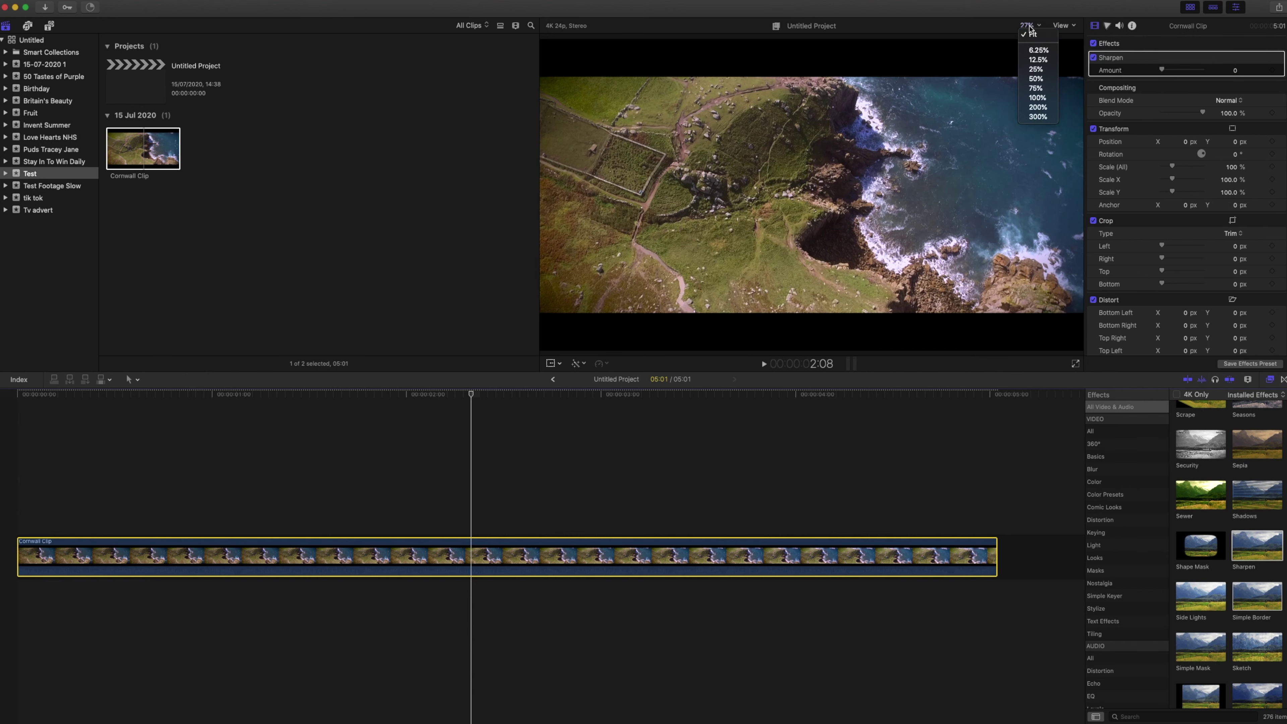
{"action": "left_click", "coordinate": [1037, 98]}
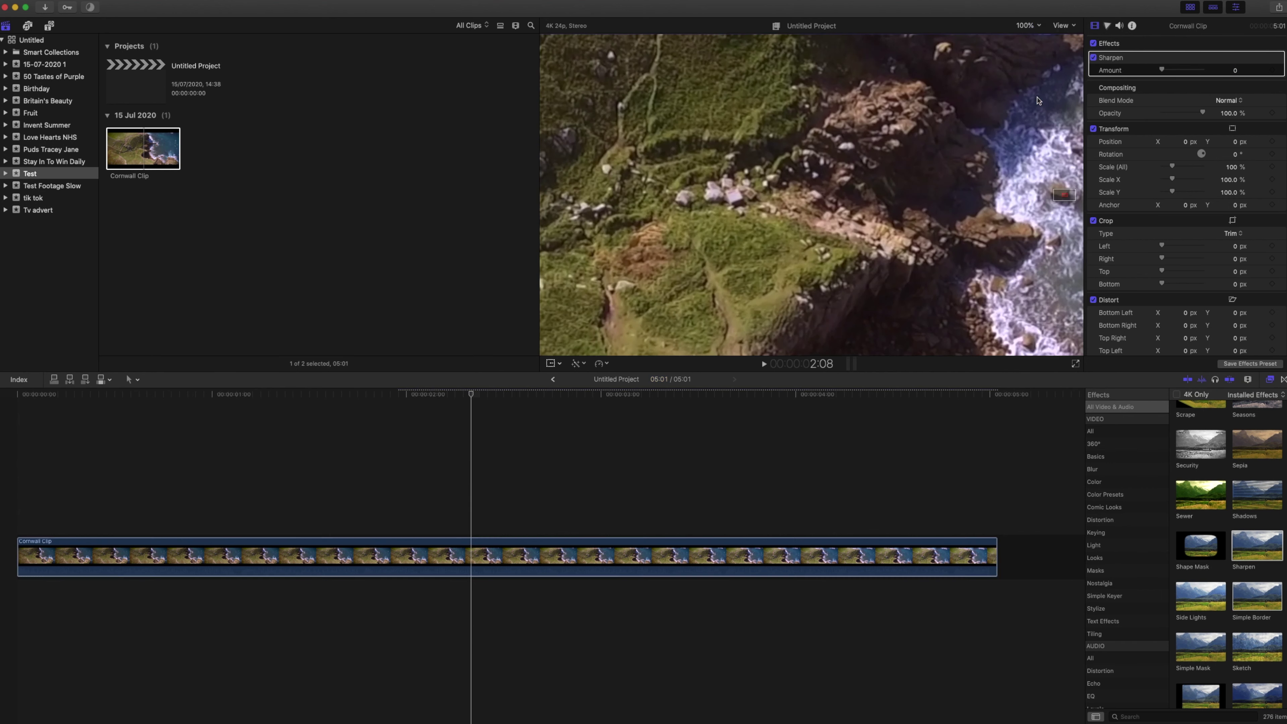
{"action": "scroll", "coordinate": [1063, 195], "scroll_direction": "right", "scroll_amount": 2}
{"action": "scroll", "coordinate": [1064, 195], "scroll_direction": "right", "scroll_amount": 5}
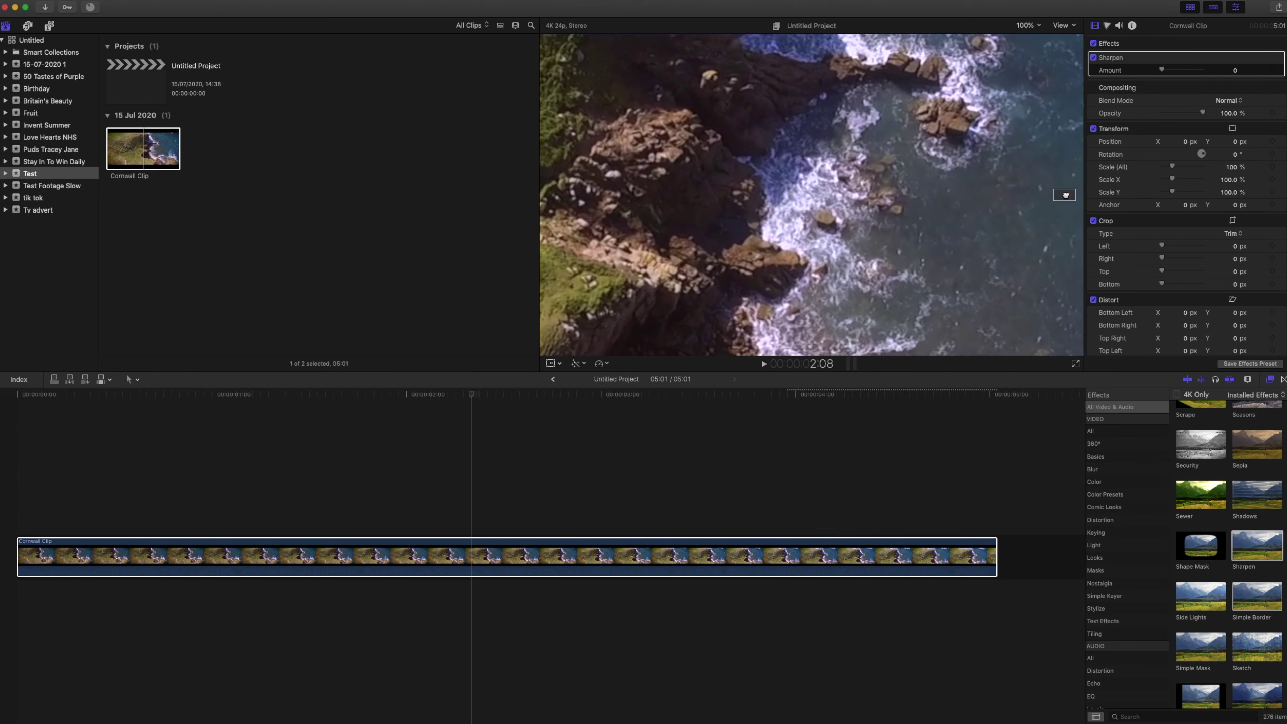
{"action": "scroll", "coordinate": [1064, 195], "scroll_direction": "right", "scroll_amount": 5}
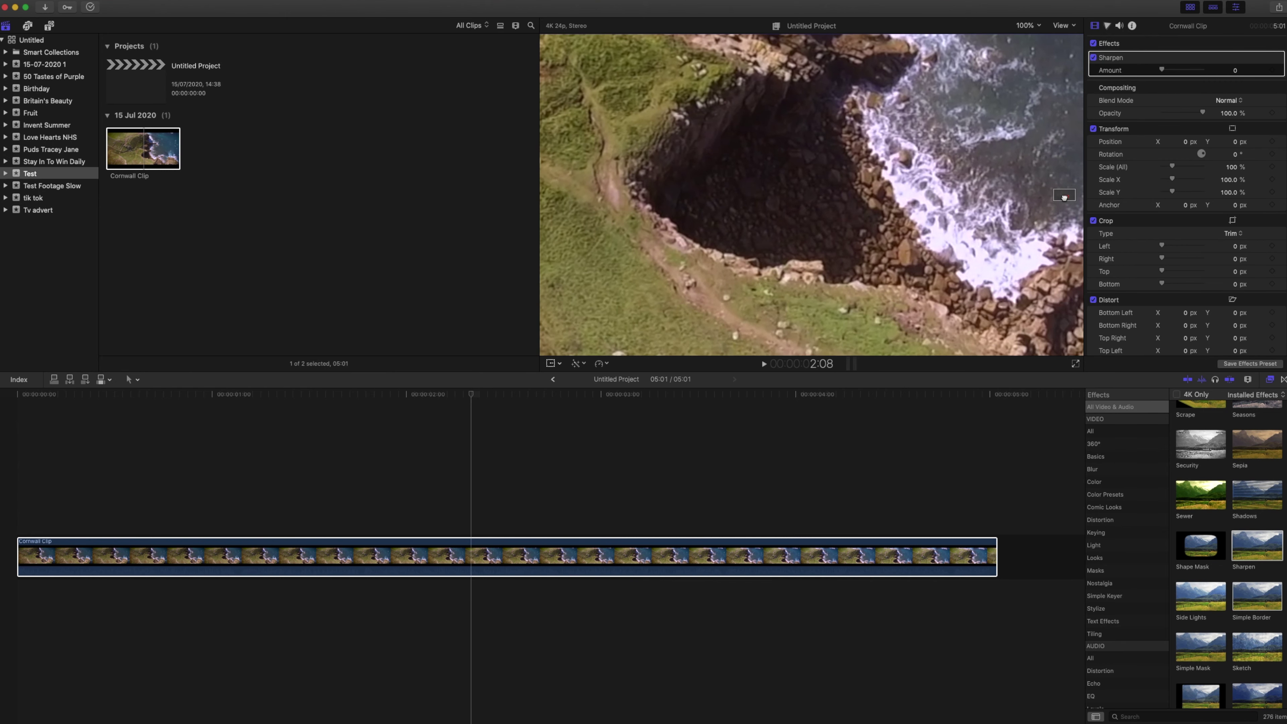
{"action": "scroll", "coordinate": [1064, 195], "scroll_direction": "down", "scroll_amount": 5}
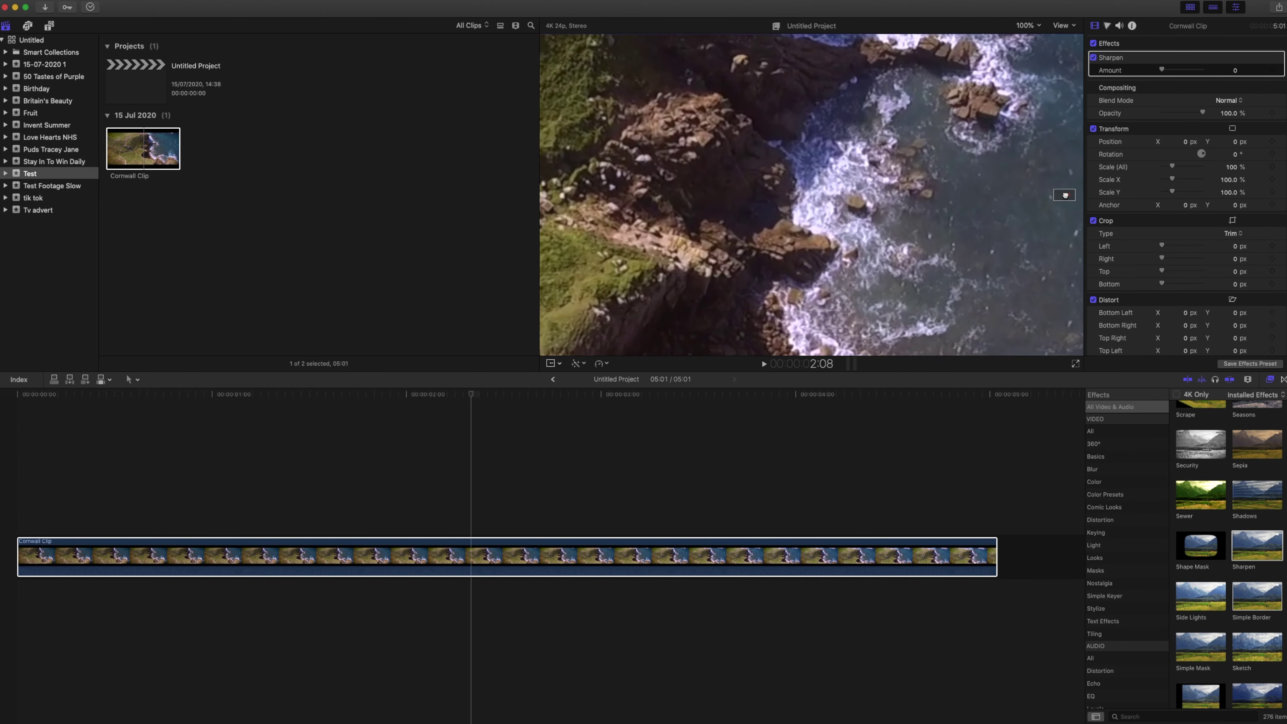
{"action": "scroll", "coordinate": [1064, 196], "scroll_direction": "down", "scroll_amount": 1}
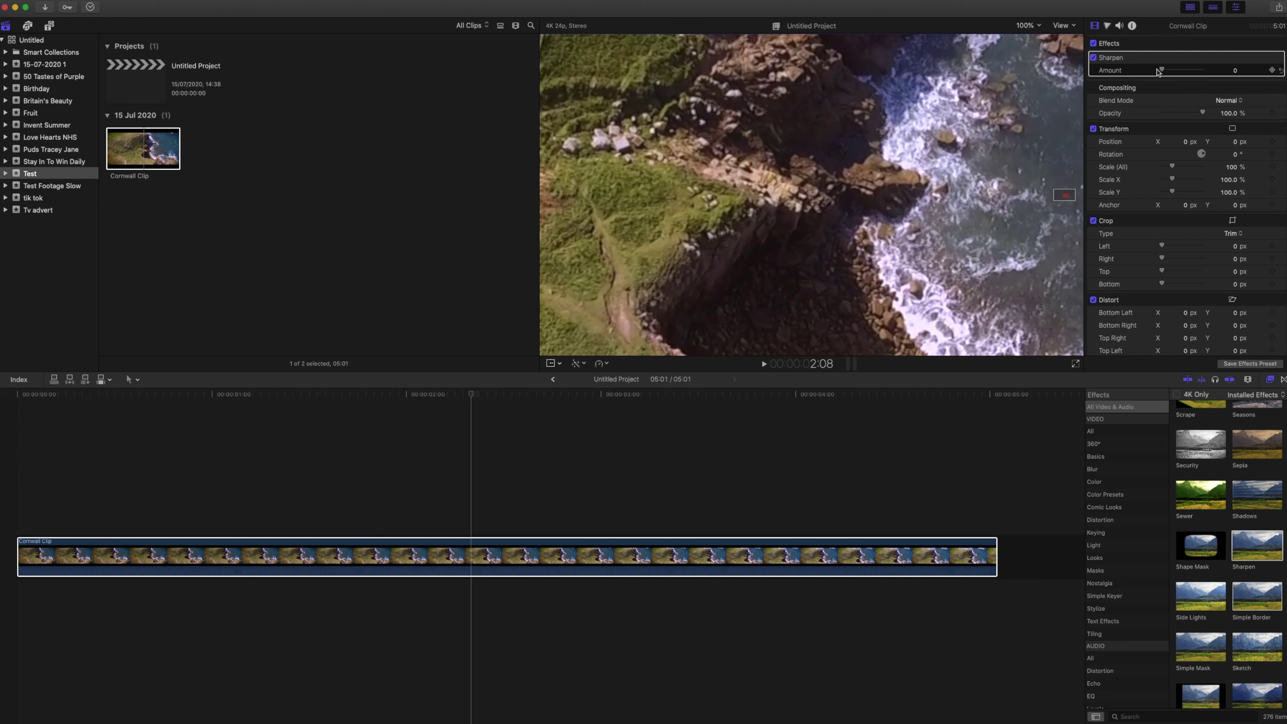
Set the Sharpen amount on the Cornwall clip to 20.
{"action": "left_click_drag", "start_coordinate": [1163, 70], "coordinate": [1162, 71]}
{"action": "left_click", "coordinate": [1236, 71]}
{"action": "type", "text": "20"}
{"action": "key", "text": "Return"}
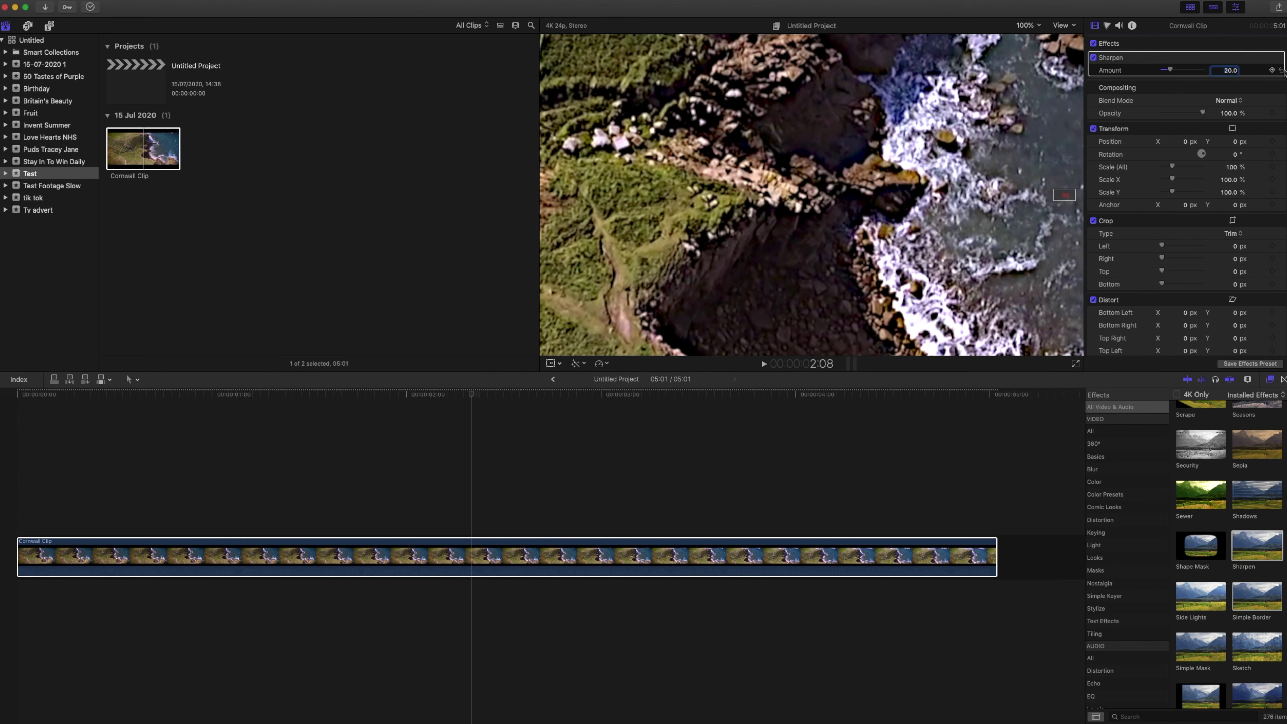
Set the Sharpen amount to 2 and compare the image with the effect off and on.
{"action": "left_click", "coordinate": [1228, 71]}
{"action": "type", "text": "2"}
{"action": "key", "text": "Return"}
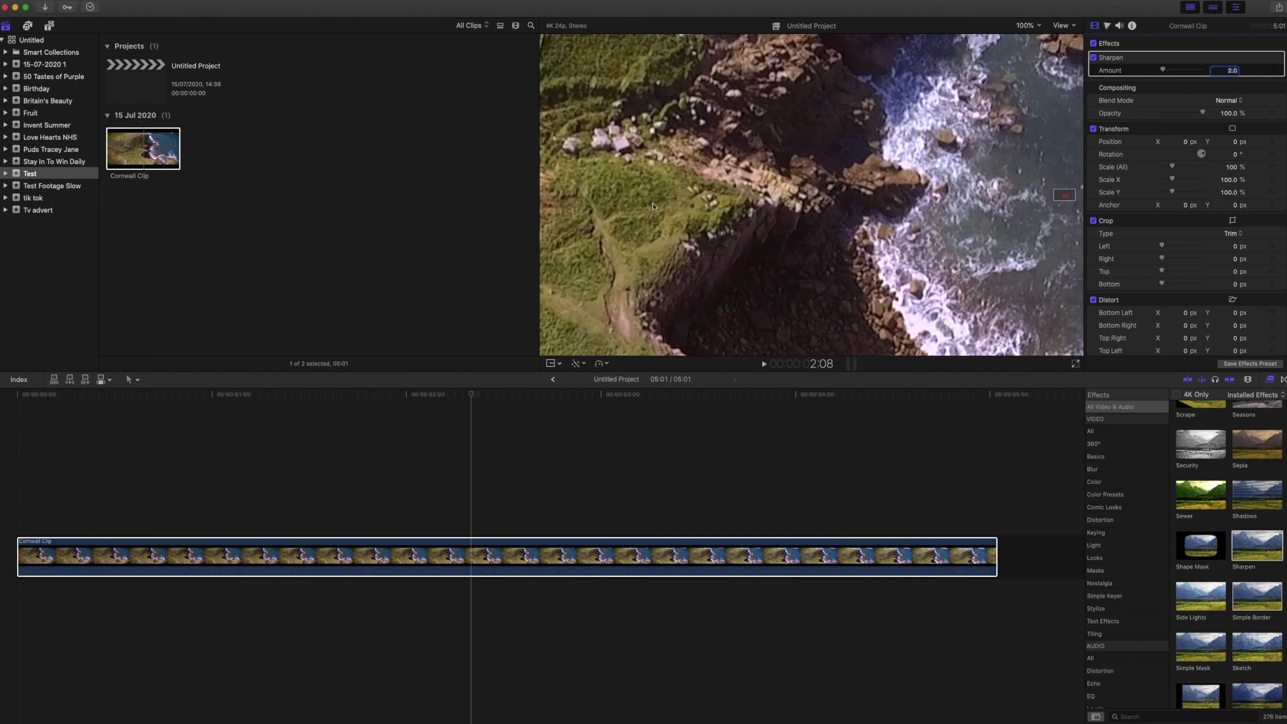
{"action": "left_click", "coordinate": [1094, 57]}
{"action": "left_click", "coordinate": [1094, 58]}
Set the Sharpen amount to 3 and compare the image with the effect off and on, ending with the whole frame in view.
{"action": "type", "text": "3"}
{"action": "key", "text": "Return"}
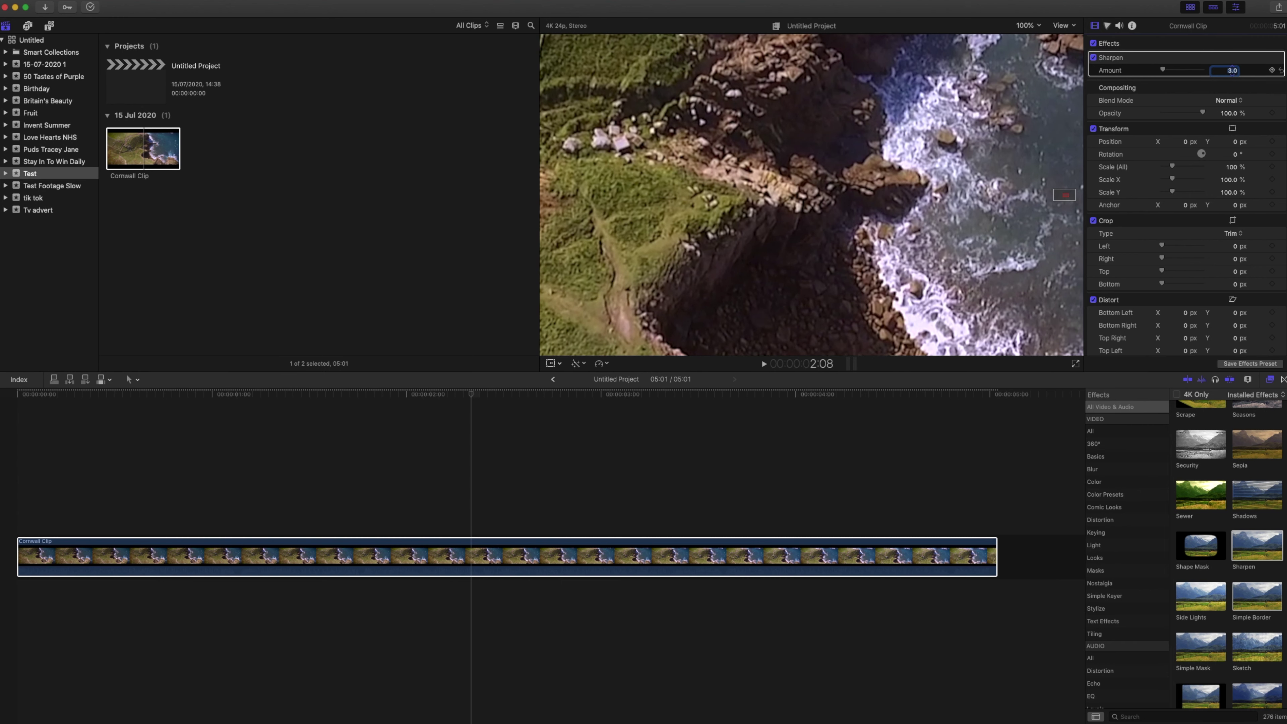
{"action": "left_click", "coordinate": [1094, 57]}
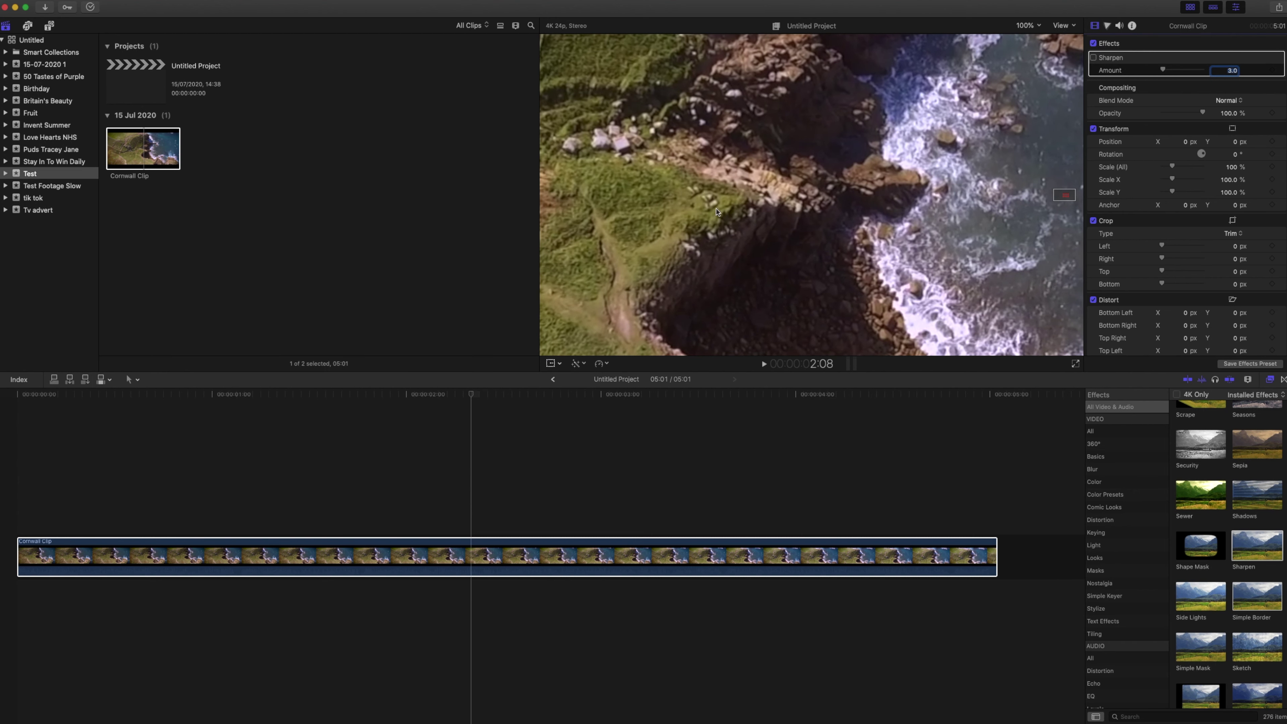
{"action": "left_click", "coordinate": [1093, 57]}
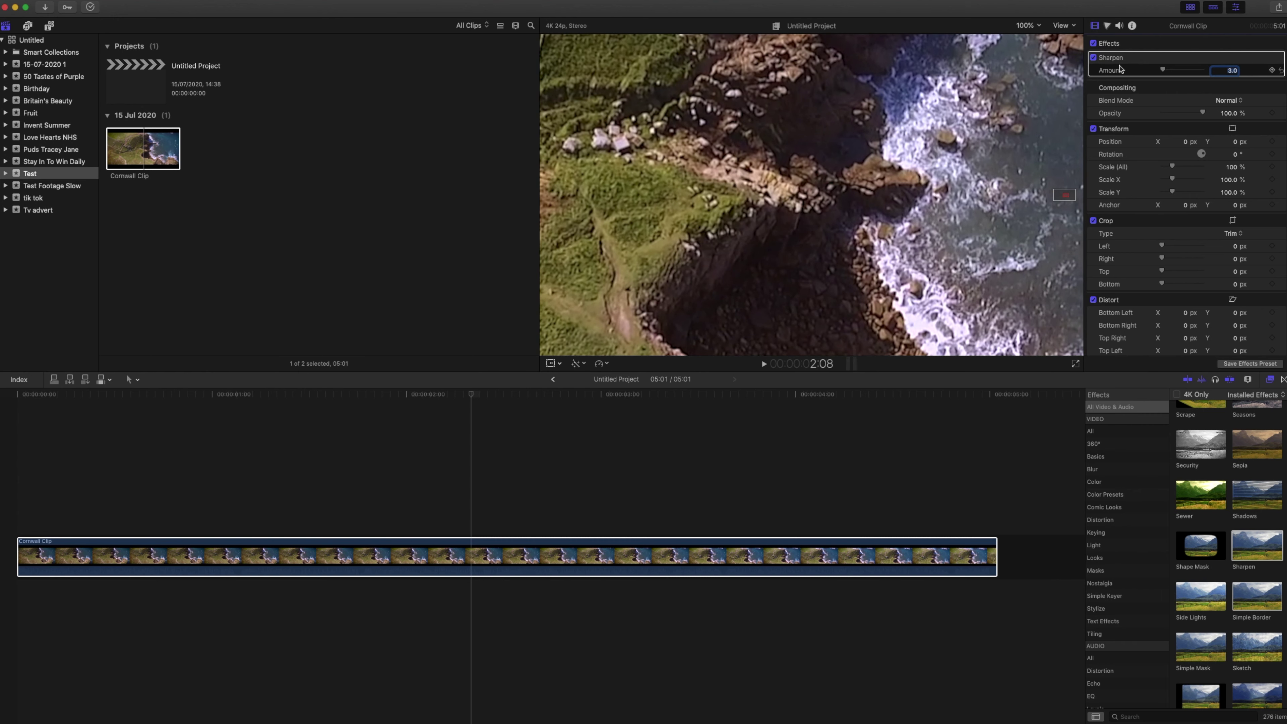
{"action": "left_click", "coordinate": [1022, 27]}
{"action": "left_click", "coordinate": [1028, 34]}
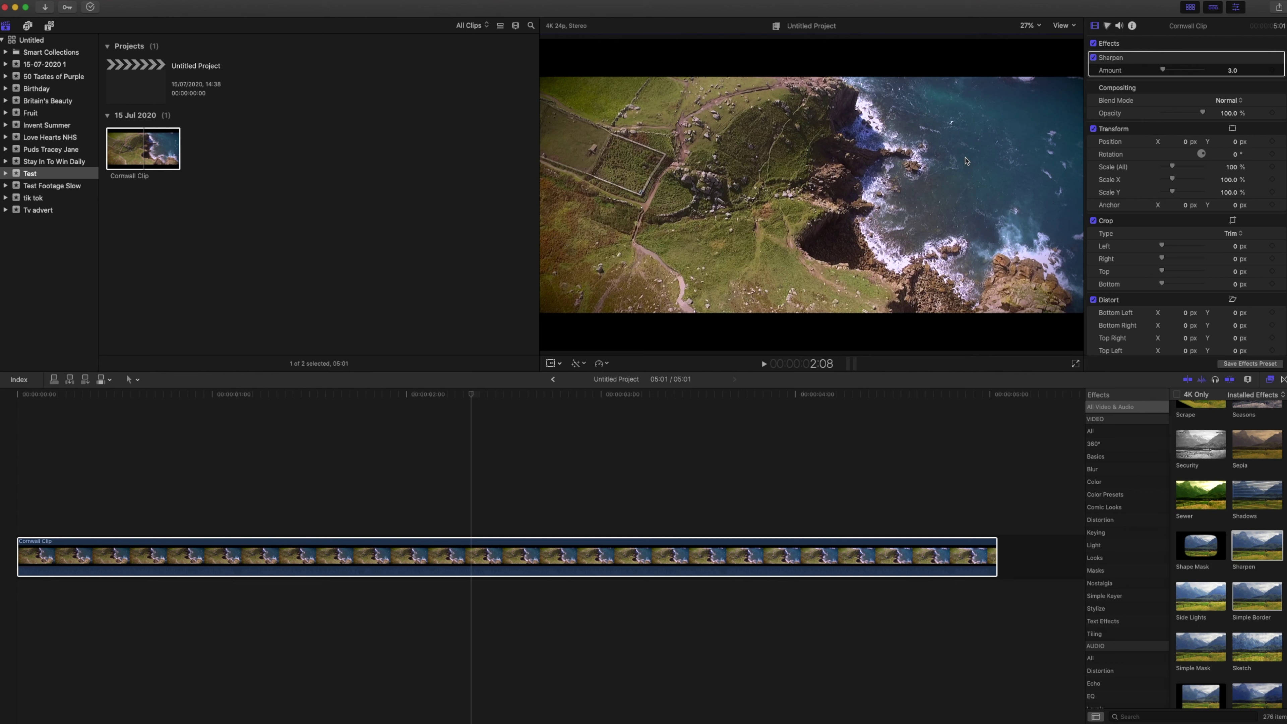
{"action": "left_click", "coordinate": [1093, 58]}
Look through the full list of video effects for another one suited to the Cornwall clip.
{"action": "left_click", "coordinate": [1092, 407]}
{"action": "scroll", "coordinate": [1176, 519], "scroll_direction": "up", "scroll_amount": 15}
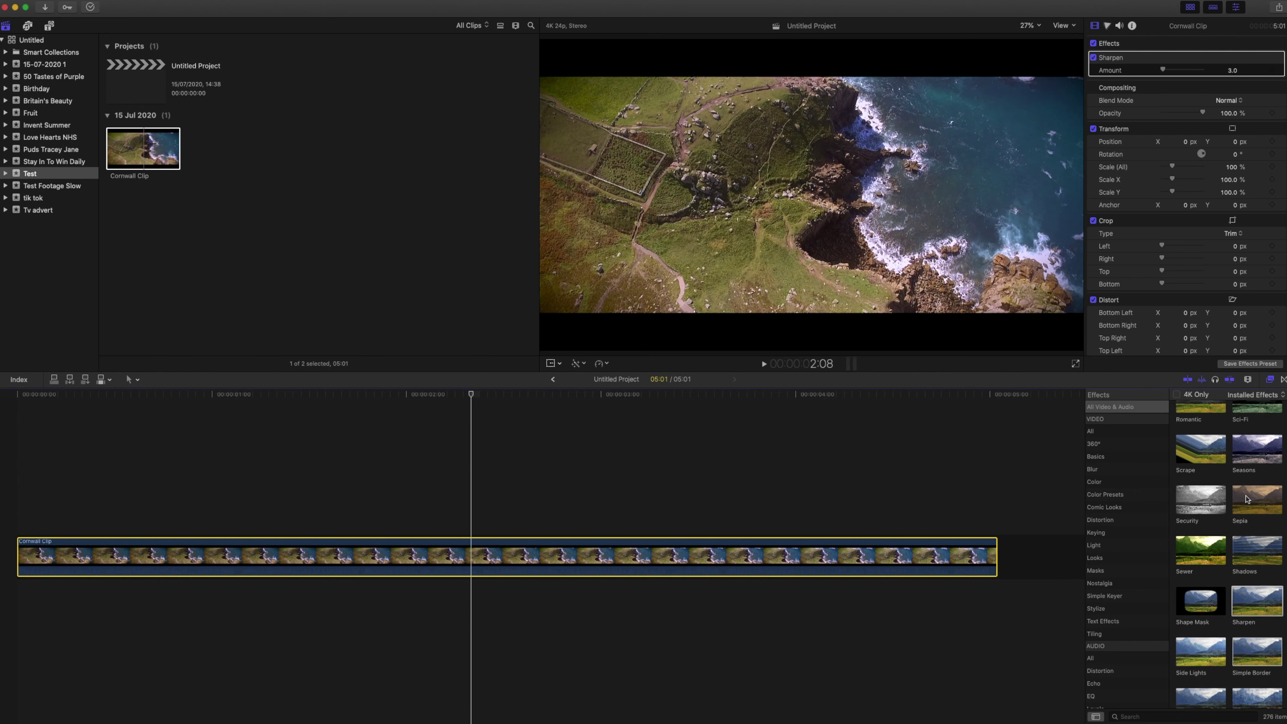